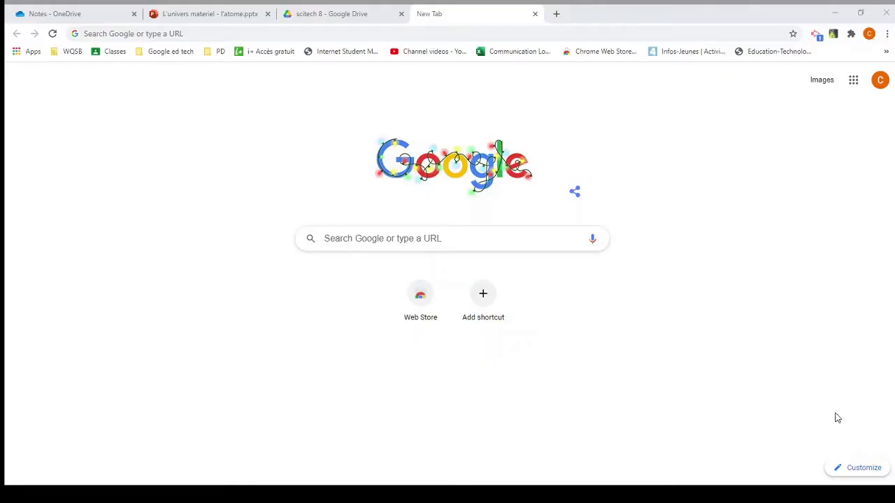
- From the Chrome Web Store, search Google for 'pear deck extension', view the Pear Deck listing, then close it
left_click(280, 33)
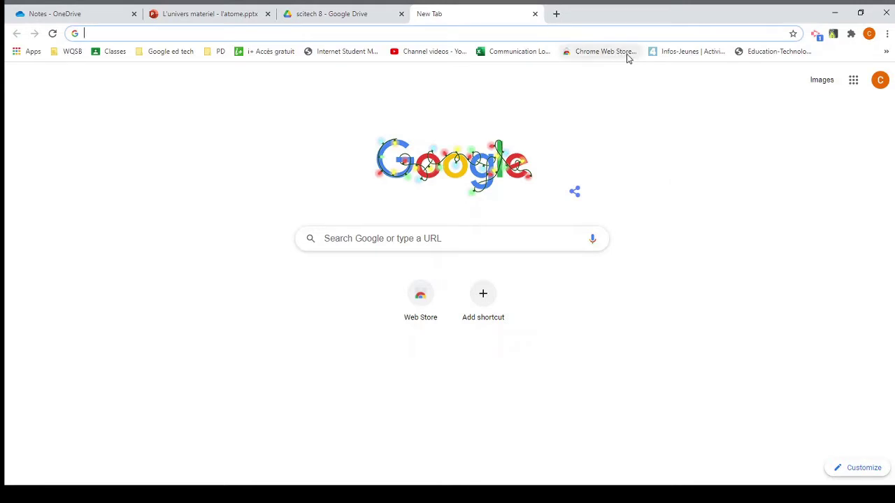
left_click(598, 53)
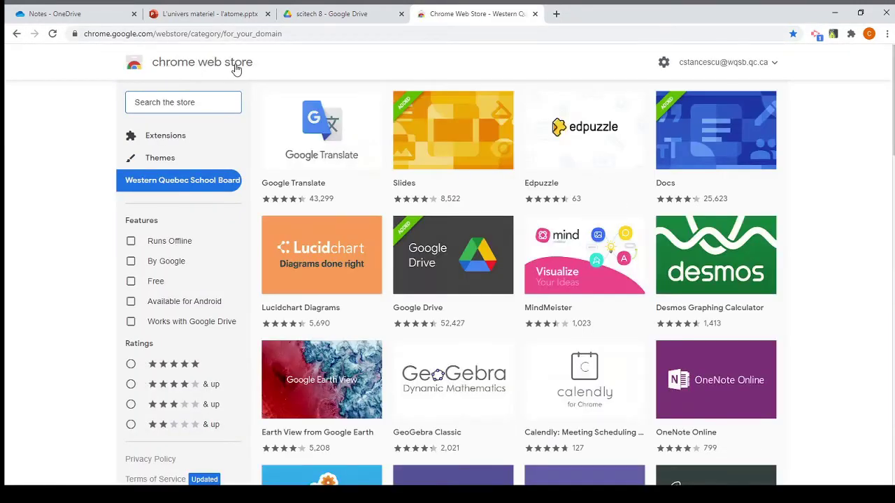
left_click(556, 14)
left_click(361, 237)
type("pear deck exte")
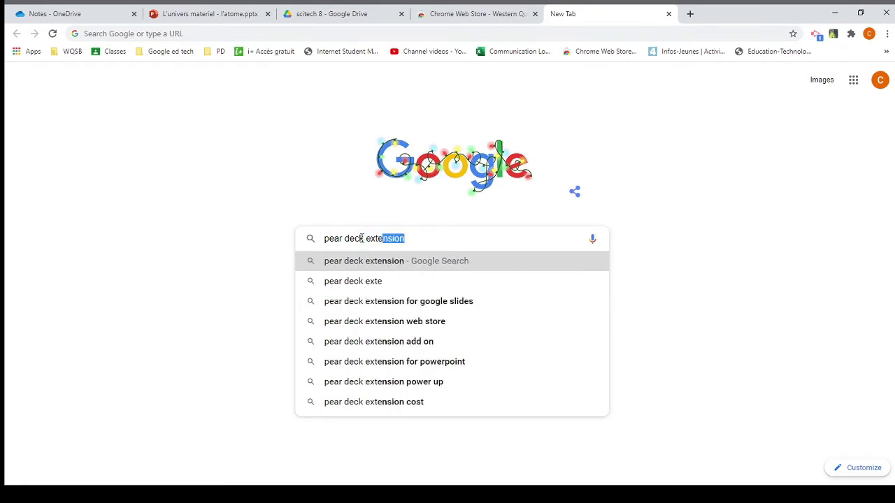
key("Return")
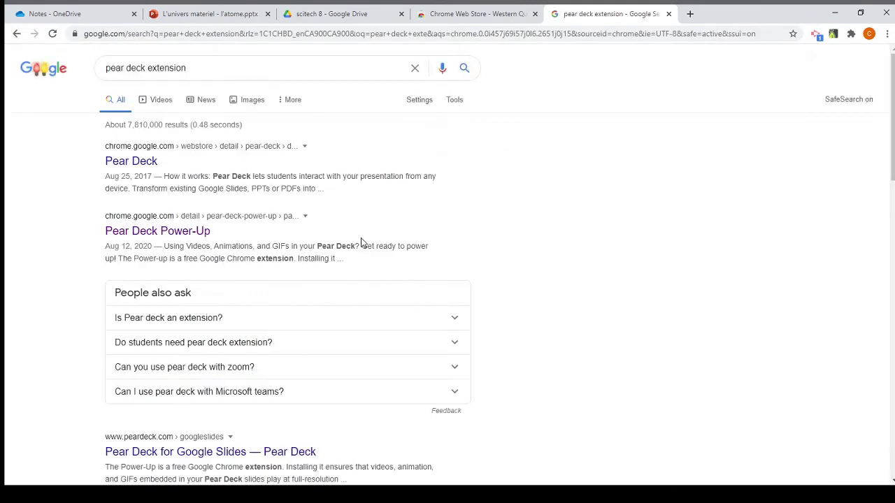
left_click(136, 162)
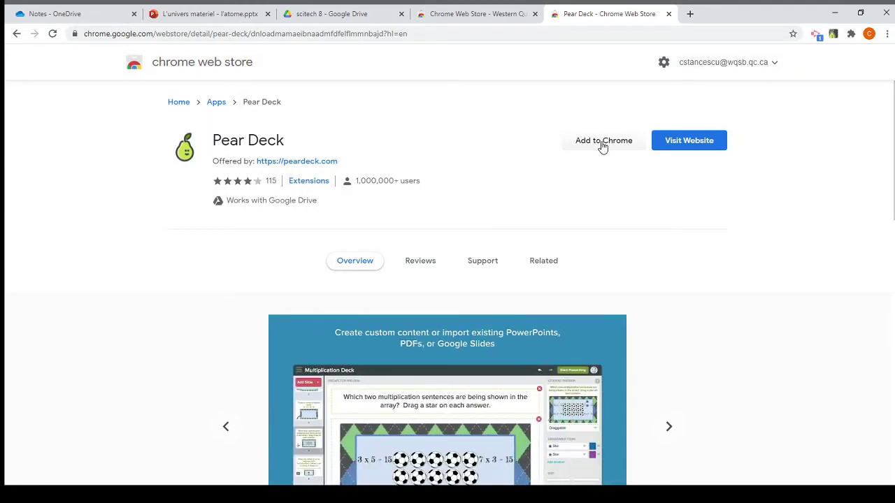
left_click(668, 14)
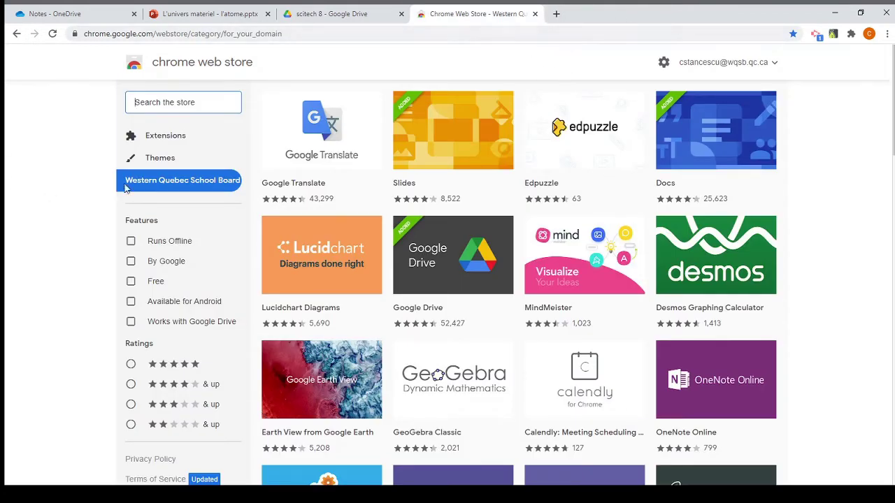
- Search the store's extensions for 'peardeck power up' to find Pear Deck Power-Up, then close the store
left_click(156, 140)
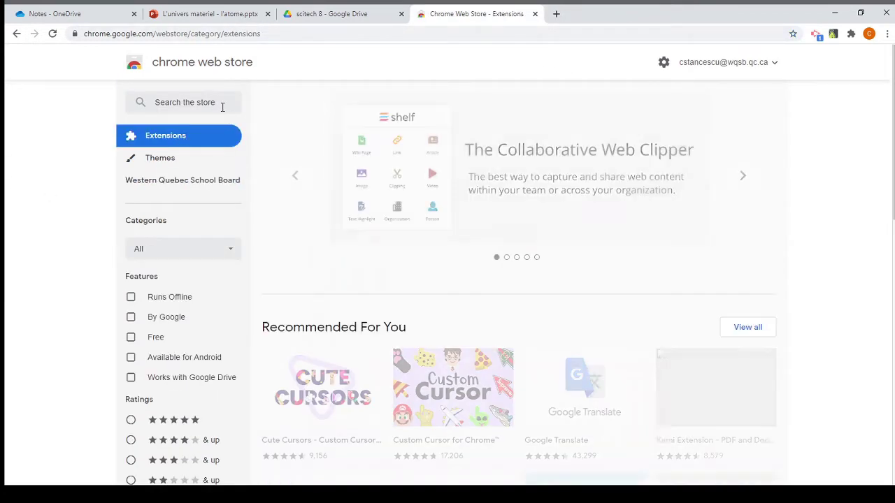
left_click(206, 106)
type("pear")
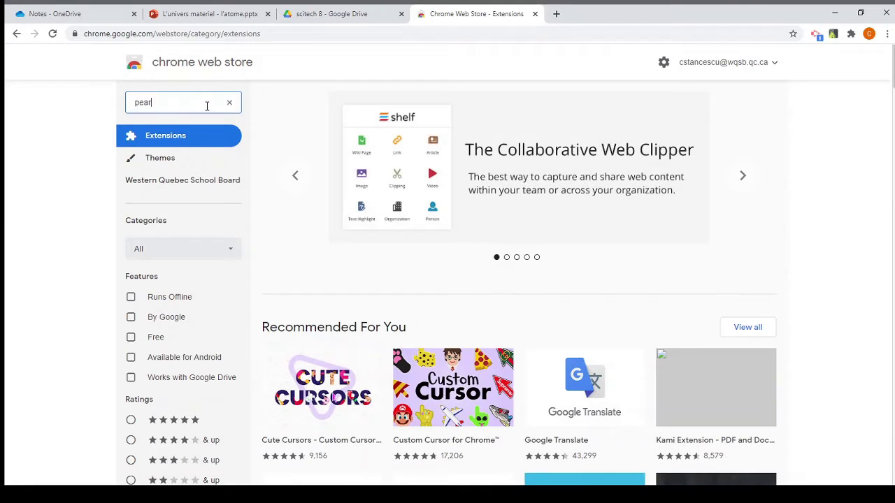
type("deck power up")
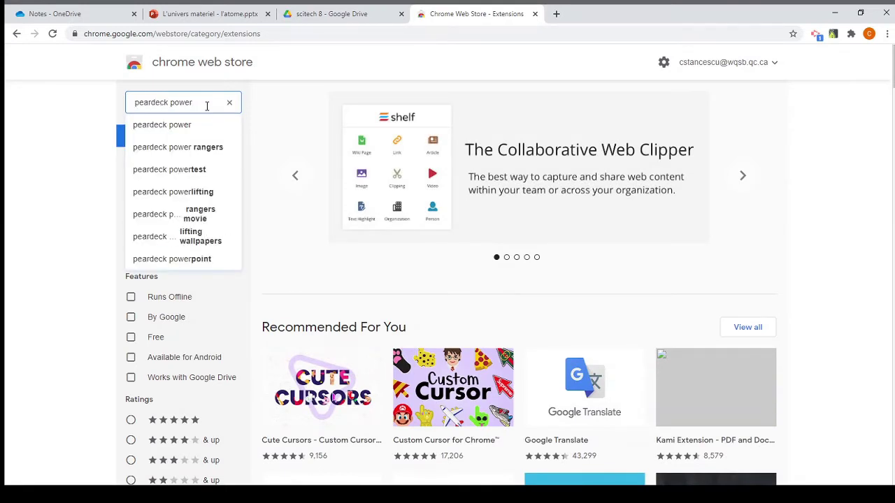
key("Return")
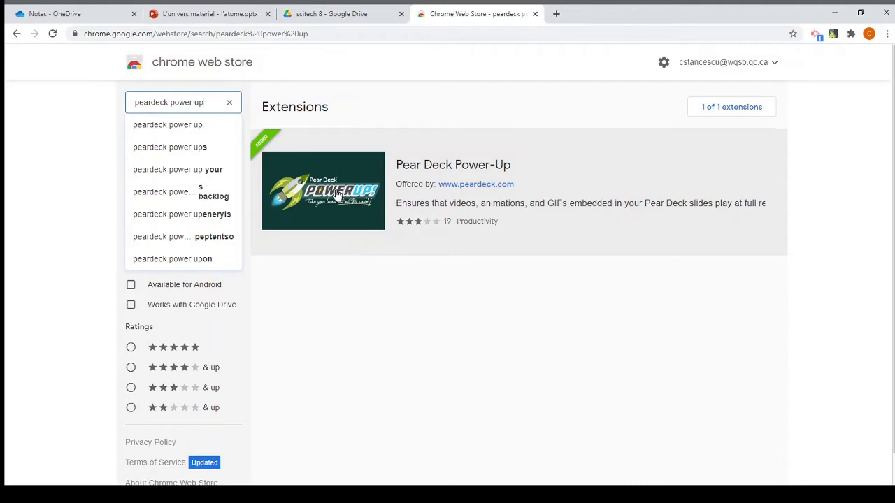
left_click(535, 14)
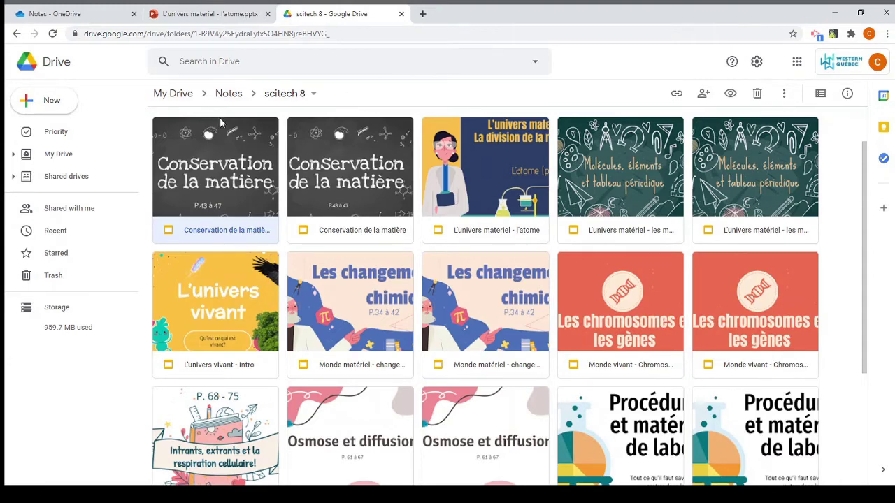
- Open 'Conservation de la matière with pear deck' from Drive and go to slide 4
double_click(238, 155)
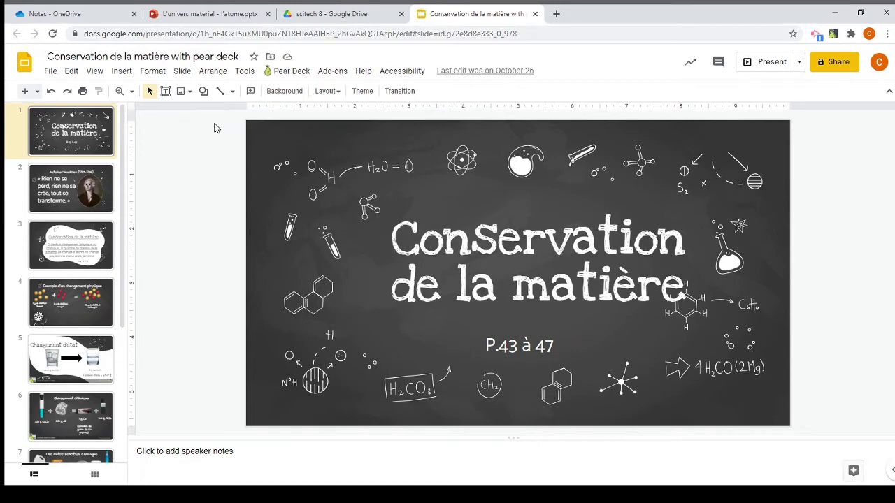
left_click_drag(126, 165, 117, 228)
scroll(90, 207, "up", 3)
left_click(82, 207)
left_click(88, 250)
left_click(82, 301)
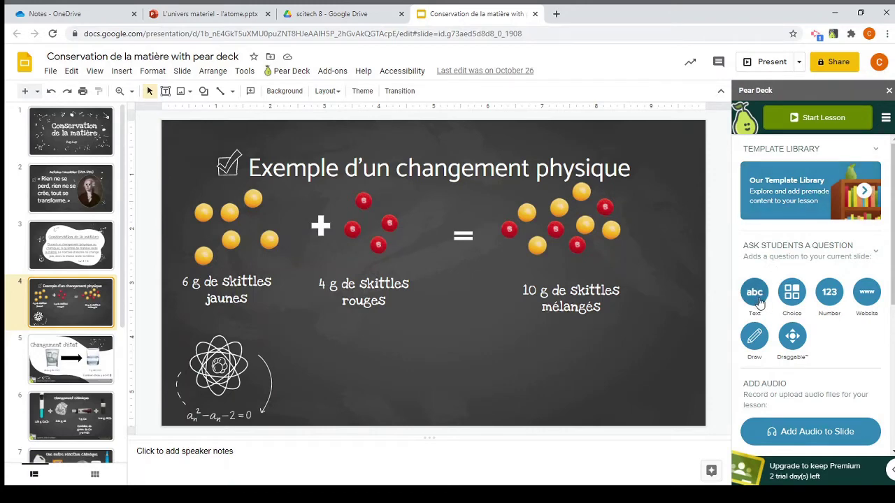
- Make slide 4 a Pear Deck Choice question with options A 'mélange' and B 'réaction chimique'
left_click(794, 294)
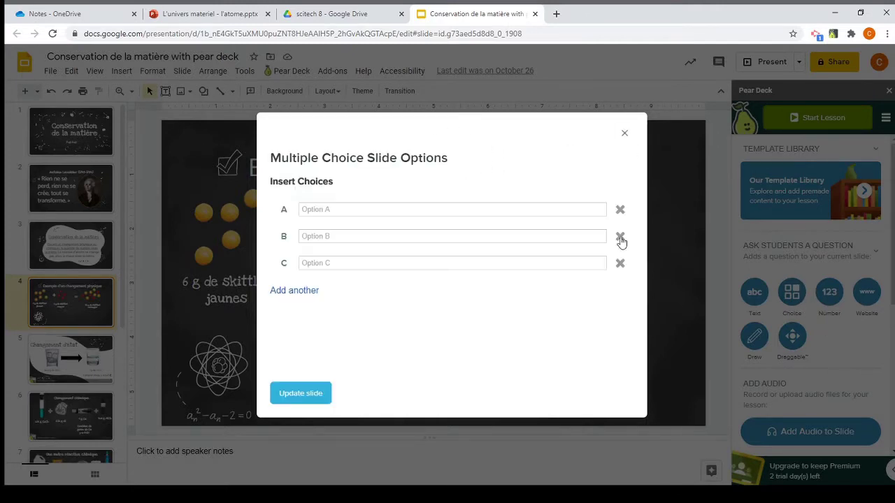
left_click(368, 211)
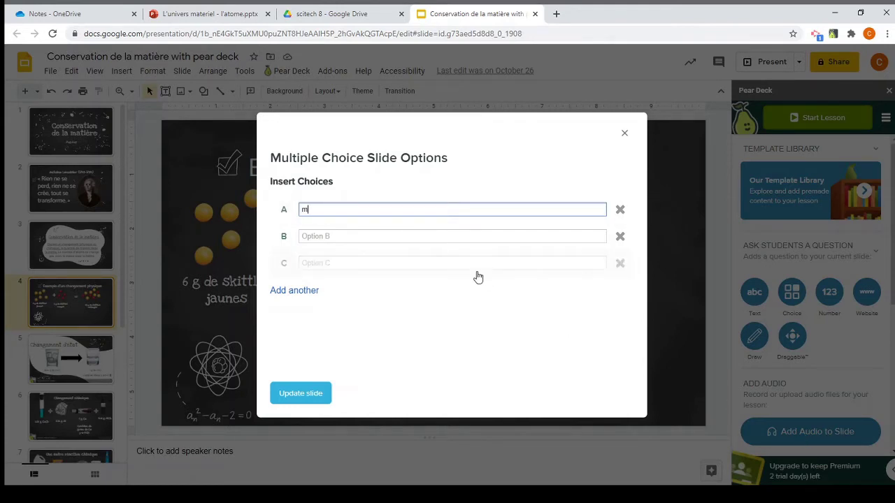
key("Tab")
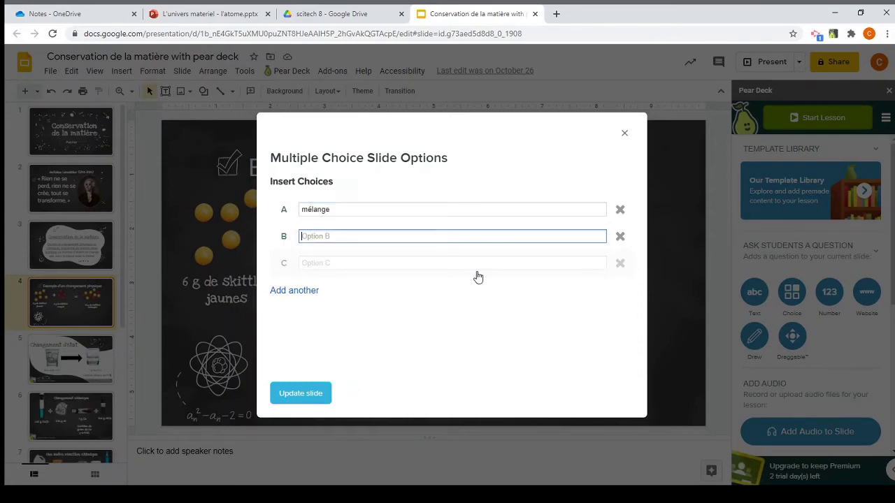
type("tion chimique")
left_click(311, 393)
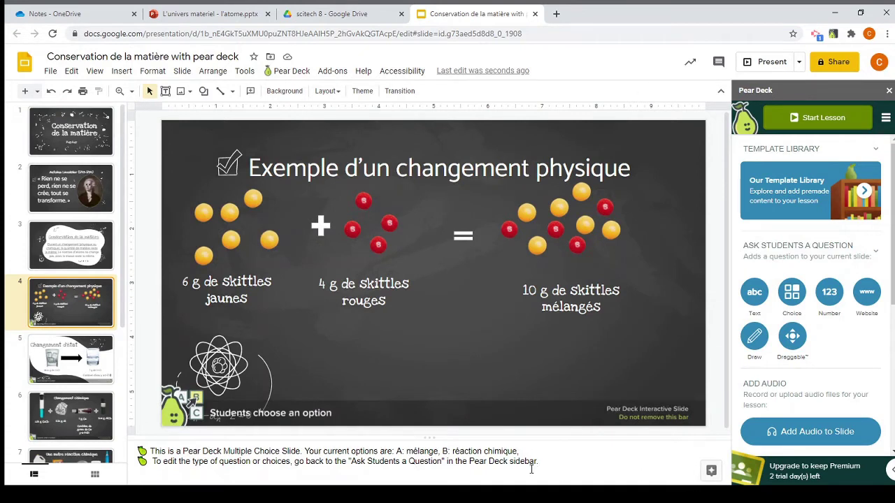
- Add a text box near the slide bottom reading 'Est-ce que c'est un example de mélange ou réaction chimique?'
double_click(428, 452)
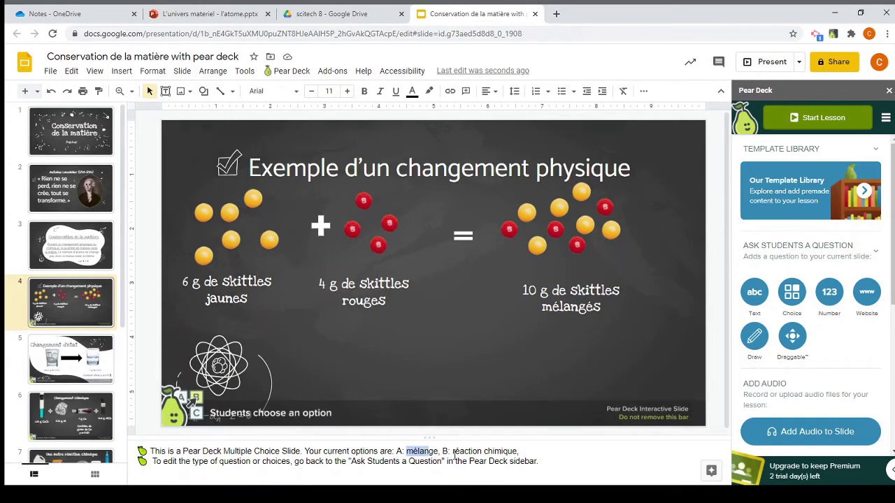
left_click_drag(453, 452, 488, 454)
left_click(538, 336)
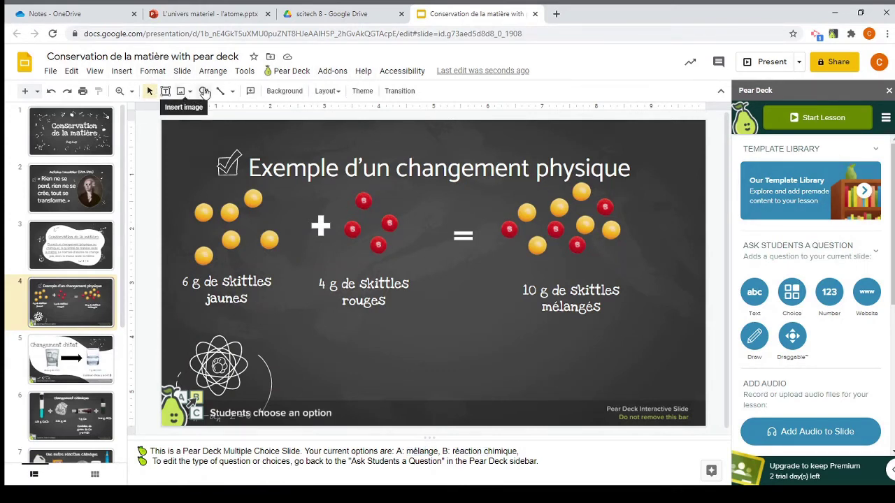
left_click(165, 91)
left_click_drag(296, 321, 628, 383)
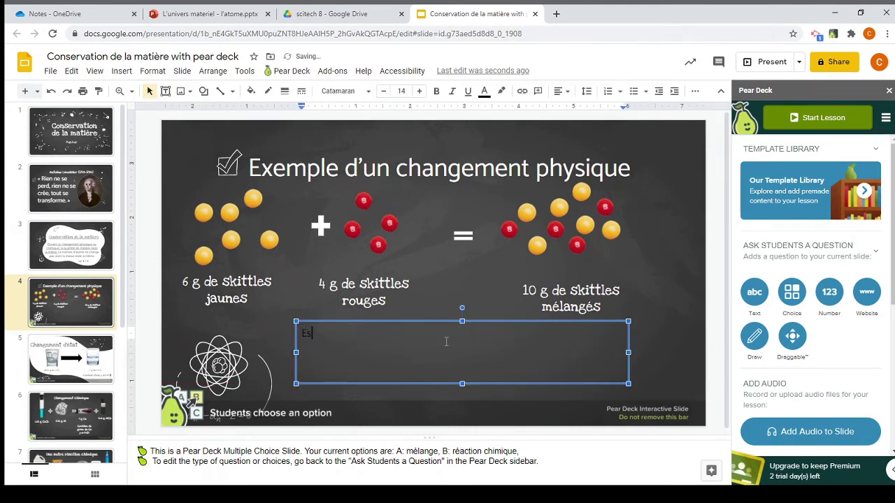
type("Est-ce que c'est un example de mélange ")
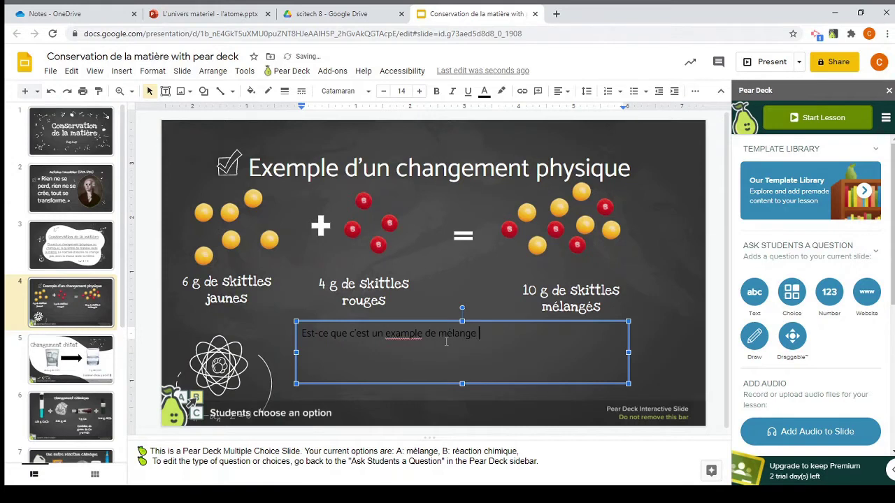
type("ou réaction chimique?")
- Format the question text at font size 26 in white
left_click_drag(574, 333, 301, 334)
left_click(418, 92)
left_click(418, 91)
left_click(418, 91)
left_click(417, 92)
left_click(410, 91)
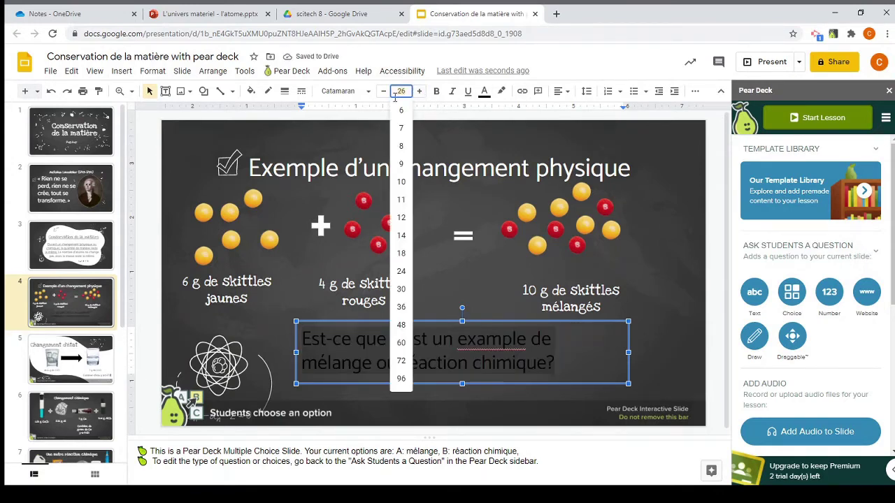
left_click(484, 91)
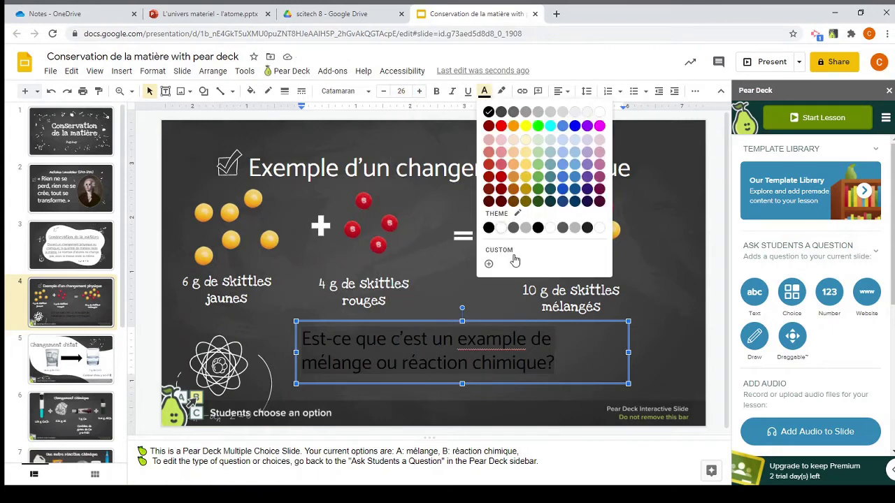
left_click(501, 228)
left_click(619, 370)
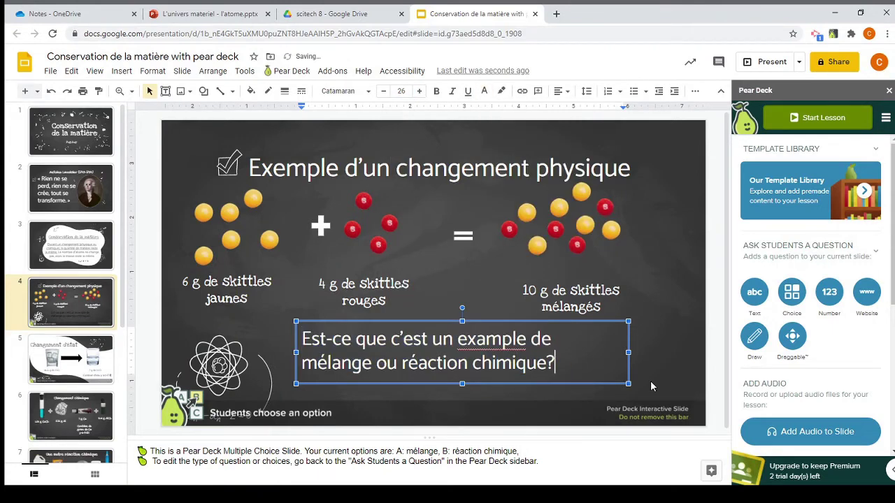
left_click(673, 324)
- Correct the misspelling 'example' to 'exemple' in the question
left_click(478, 340)
key("BackSpace")
type("e")
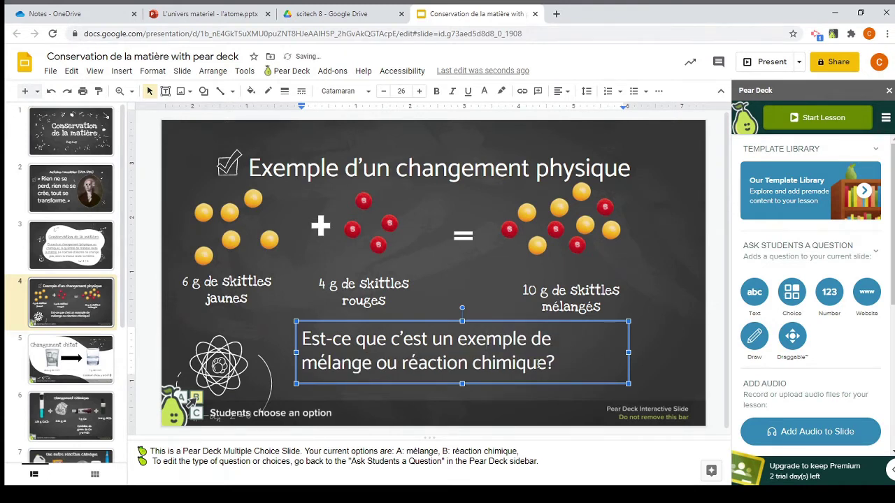
left_click(666, 361)
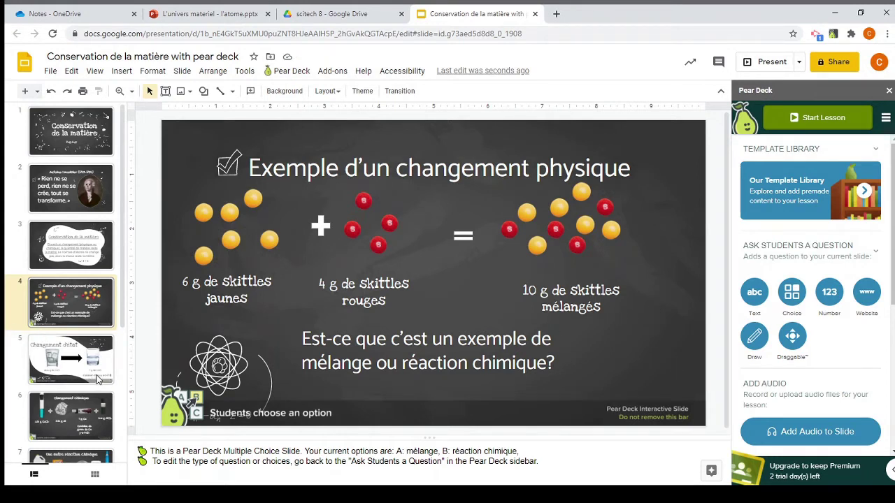
left_click_drag(185, 57, 238, 56)
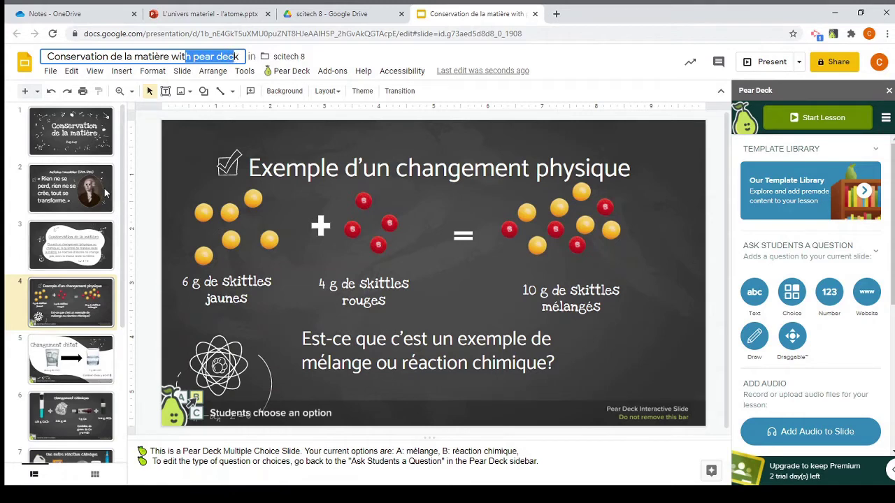
scroll(102, 285, "down", 3)
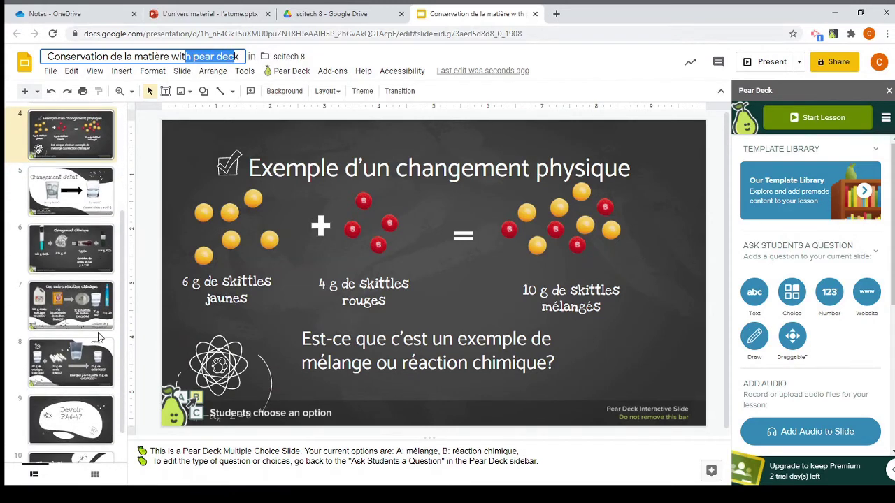
scroll(101, 322, "down", 1)
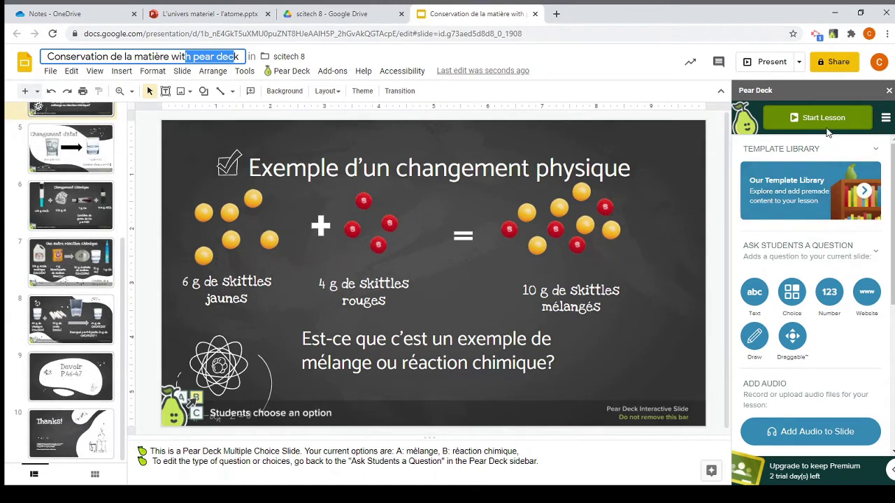
- Browse Pear Deck's During Lesson templates, then return to the main Pear Deck panel
left_click(839, 204)
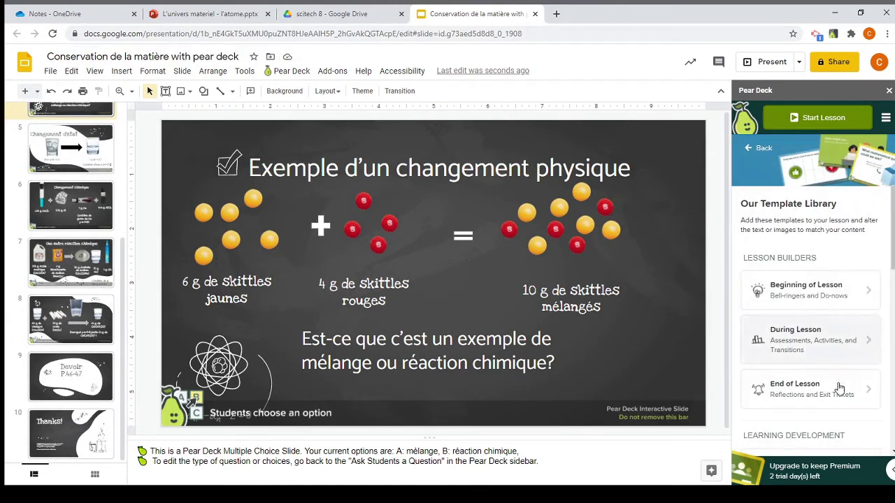
left_click(847, 342)
left_click(761, 149)
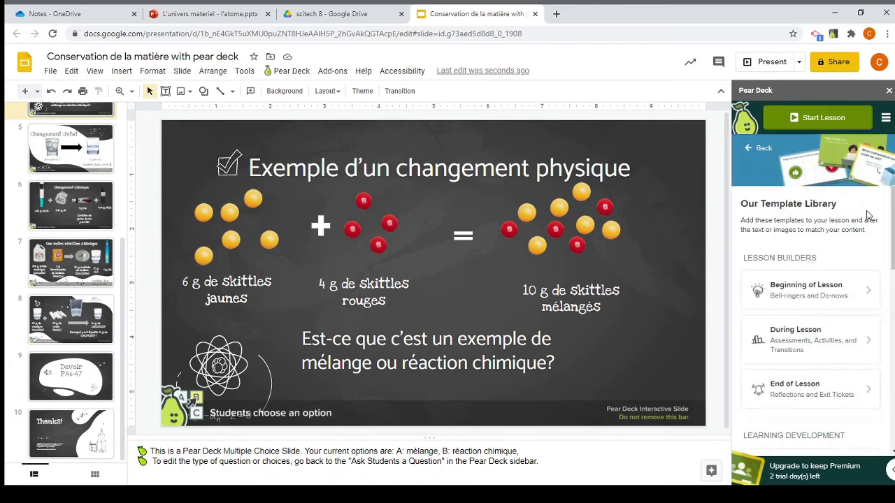
left_click(756, 149)
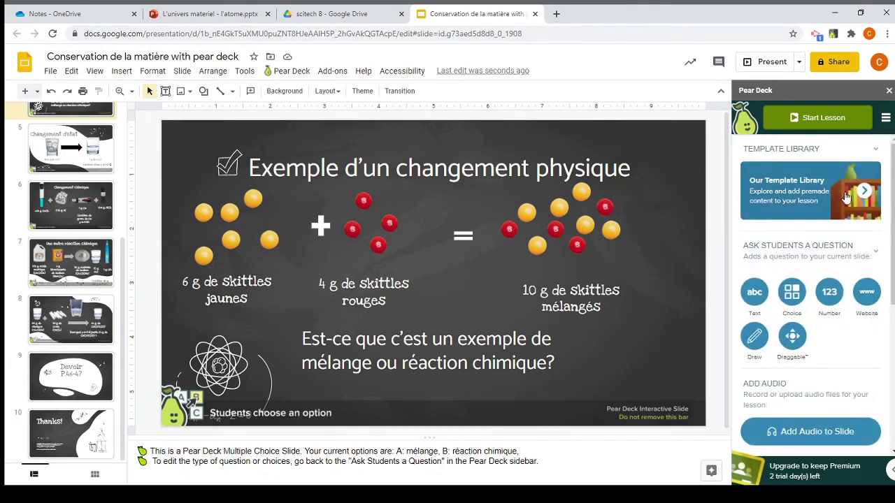
- Pick the Matching Terms drawing slide from the World Languages templates in the template library
left_click(865, 195)
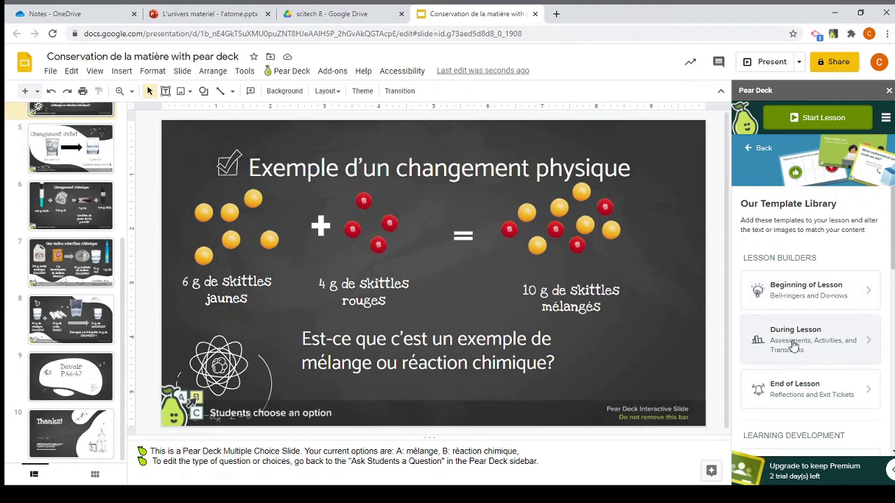
left_click(845, 346)
scroll(832, 311, "down", 1)
scroll(828, 308, "down", 6)
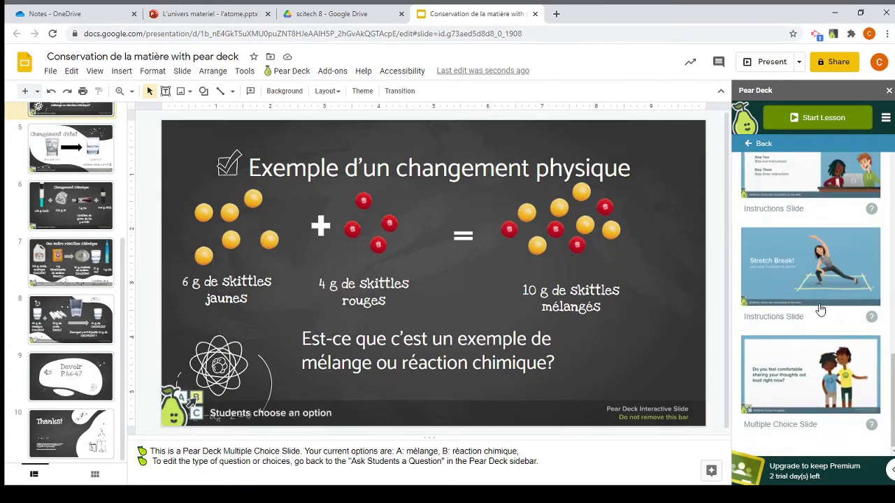
scroll(821, 310, "up", 1)
left_click(762, 144)
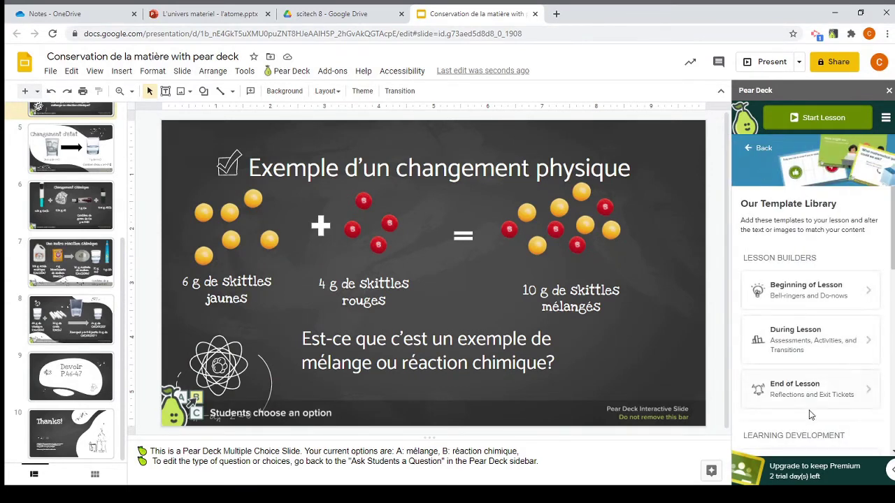
scroll(810, 392, "down", 6)
scroll(813, 259, "down", 3)
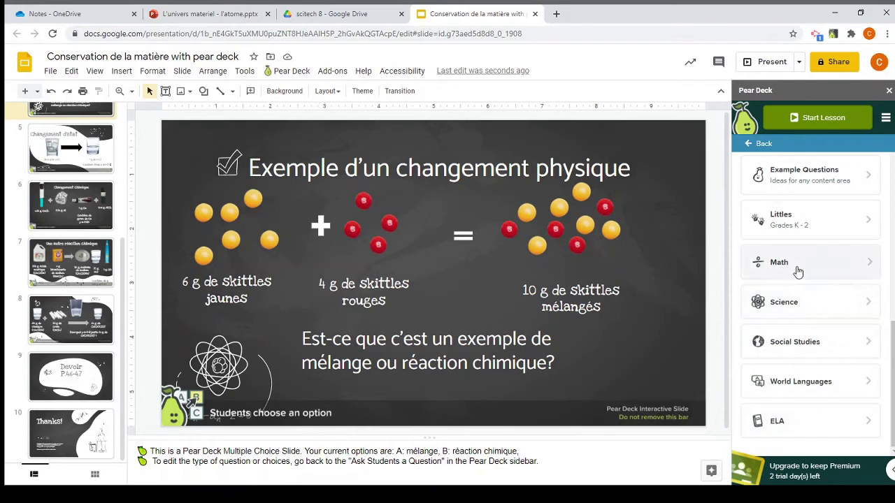
left_click(823, 383)
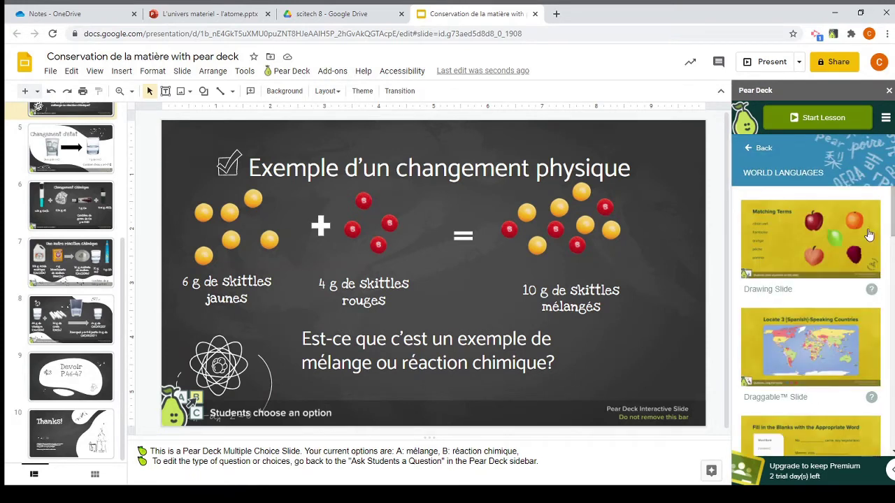
left_click(794, 244)
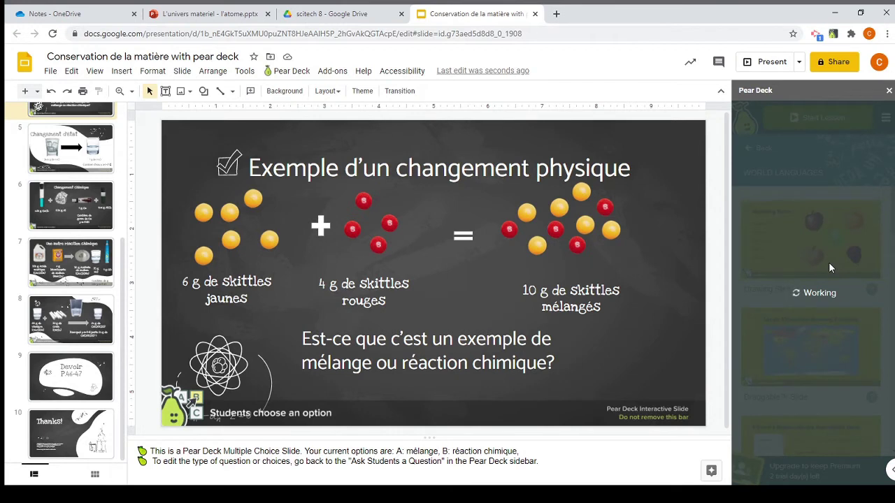